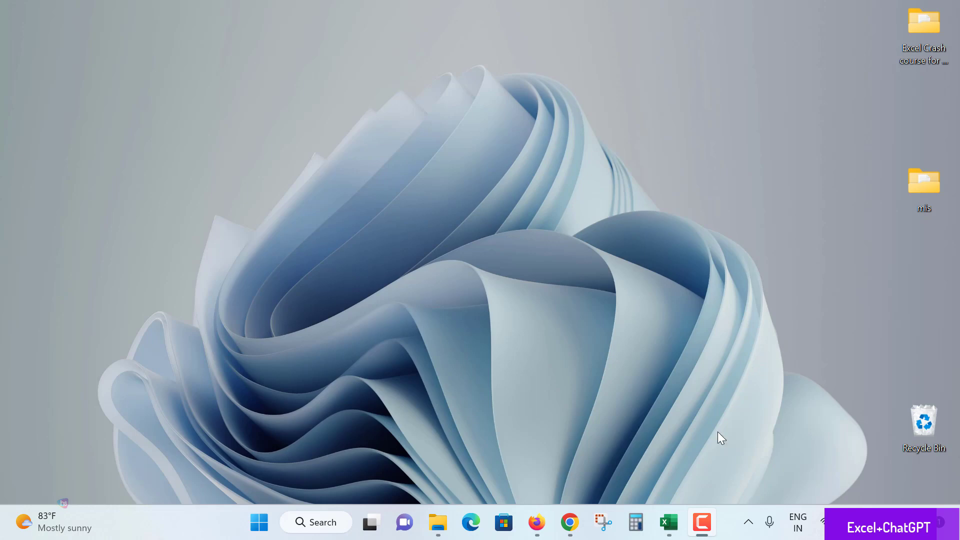
Switch to the Excel workbook and examine the item table's columns and the item number label beside it on the VLOOKUP sheet
{"action": "left_click", "coordinate": [669, 523]}
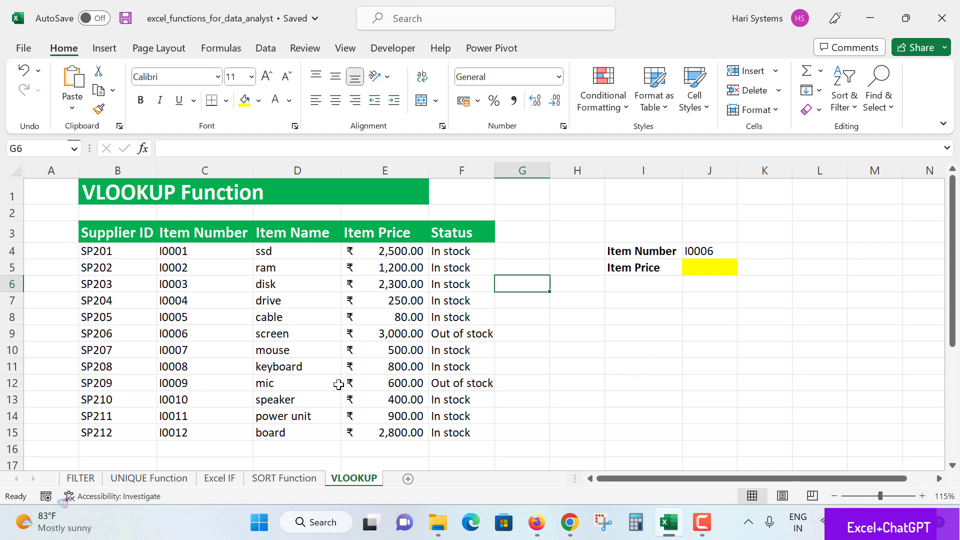
{"action": "left_click", "coordinate": [190, 333]}
{"action": "left_click", "coordinate": [140, 253]}
{"action": "left_click_drag", "start_coordinate": [137, 267], "coordinate": [446, 437]}
{"action": "left_click", "coordinate": [562, 407]}
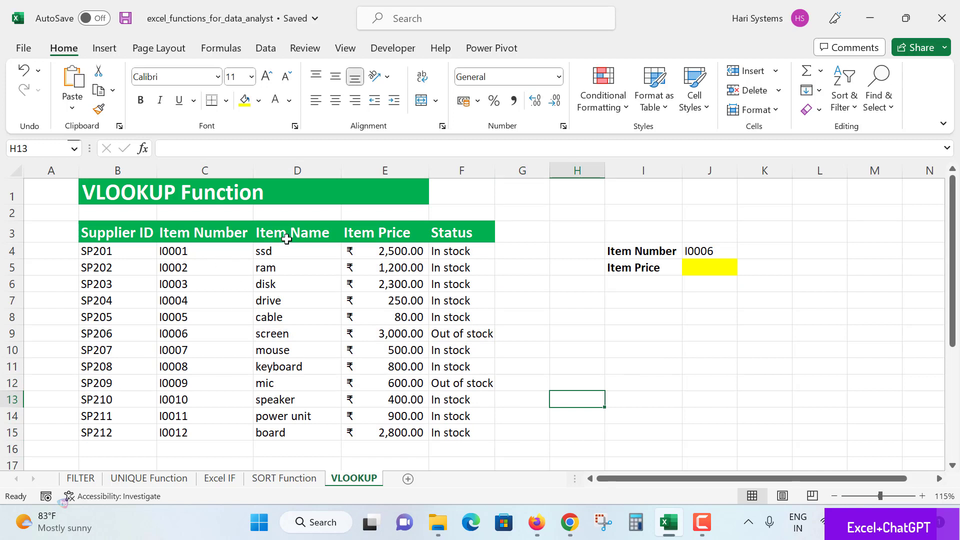
{"action": "left_click", "coordinate": [288, 235]}
{"action": "left_click", "coordinate": [385, 233]}
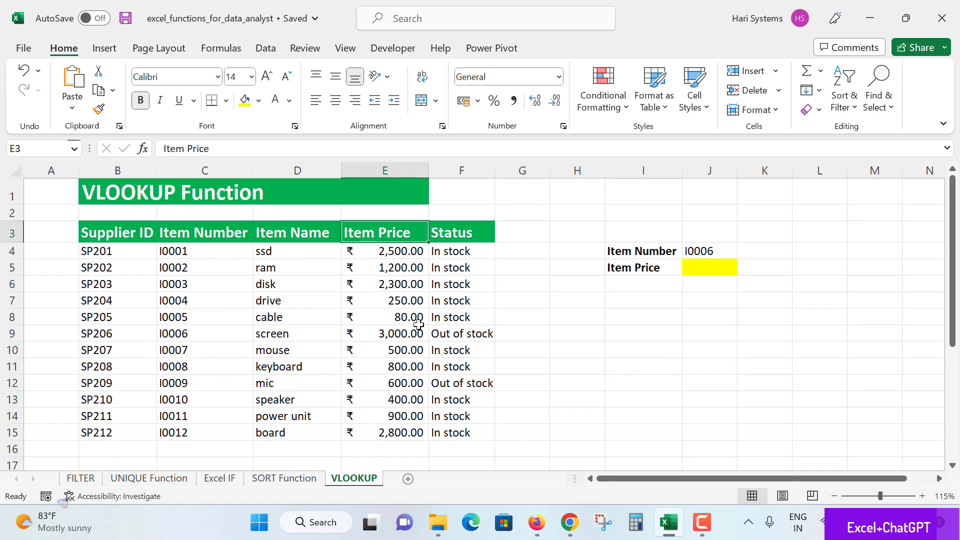
{"action": "left_click", "coordinate": [463, 239]}
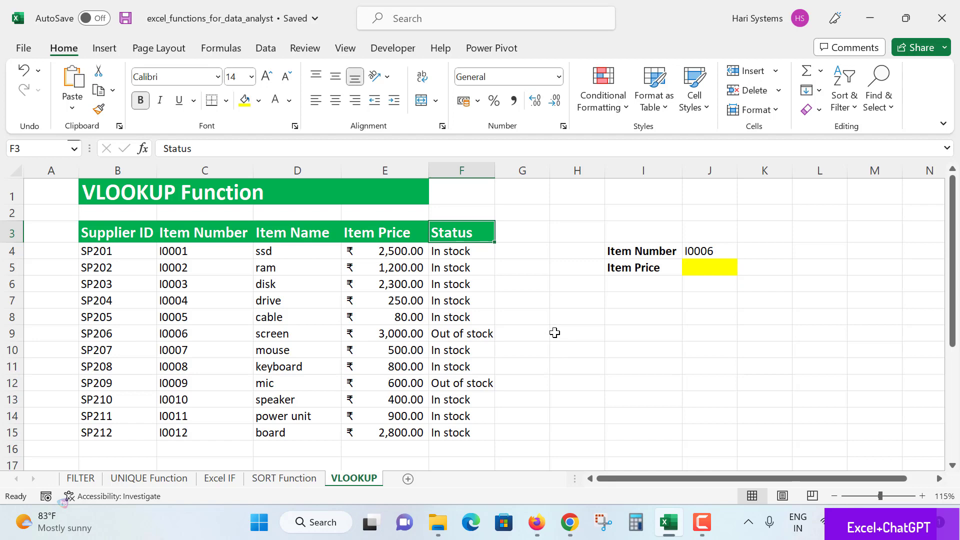
{"action": "left_click", "coordinate": [644, 254]}
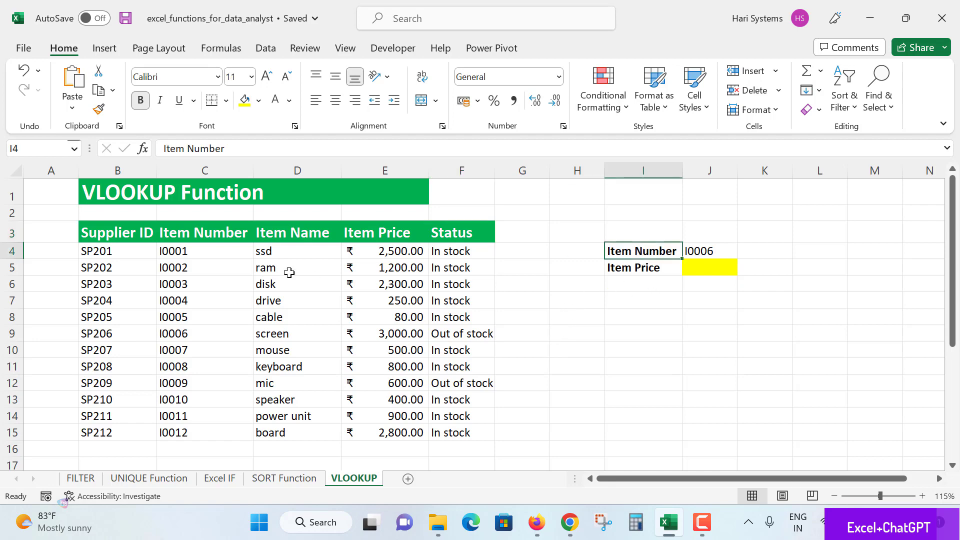
Highlight the item numbers in C4:C15 with a yellow fill
{"action": "left_click", "coordinate": [172, 251]}
{"action": "left_click", "coordinate": [175, 284]}
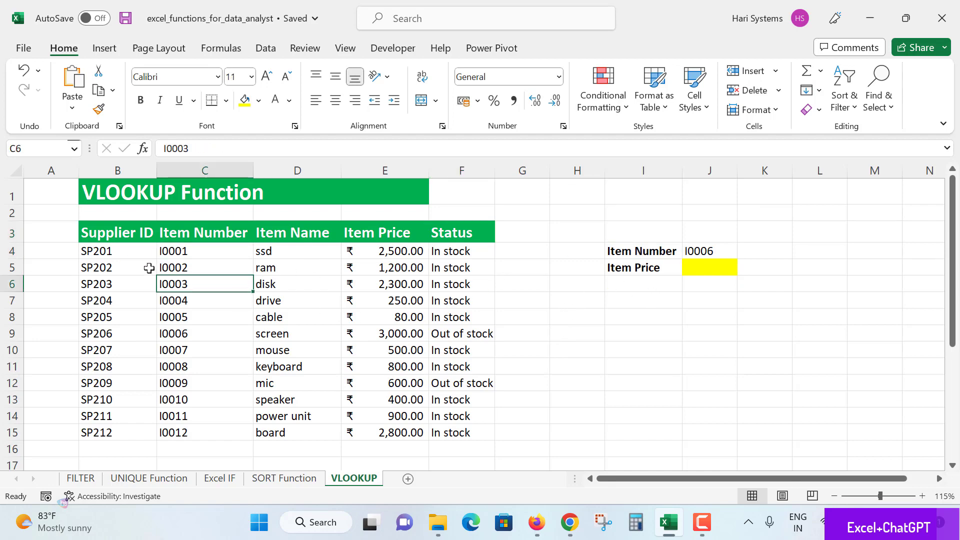
{"action": "left_click_drag", "start_coordinate": [203, 253], "coordinate": [197, 430]}
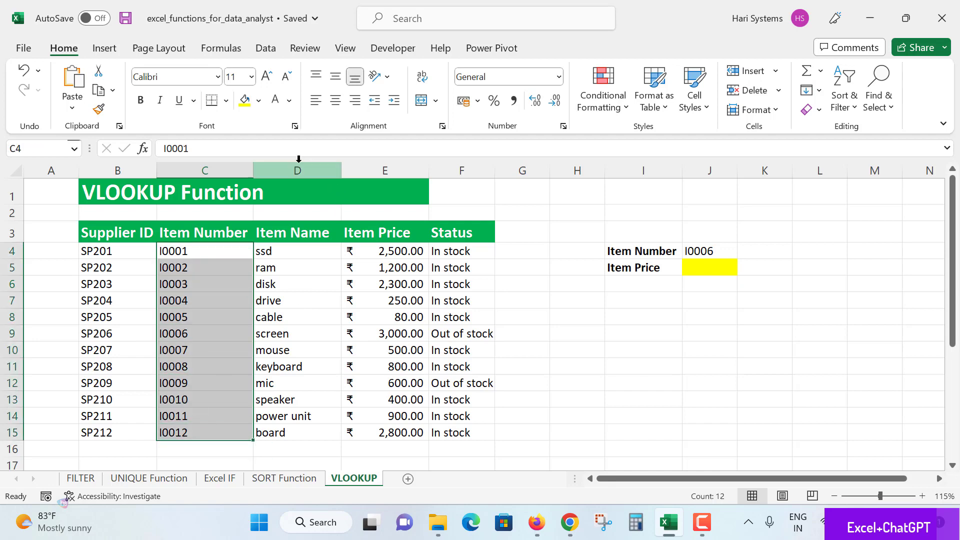
{"action": "left_click", "coordinate": [258, 101]}
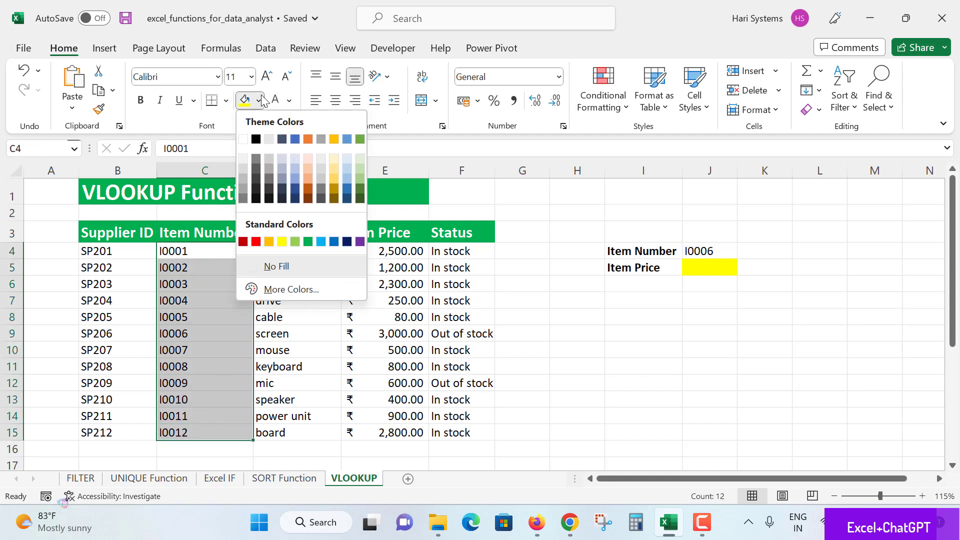
{"action": "left_click", "coordinate": [281, 242]}
{"action": "left_click", "coordinate": [276, 311]}
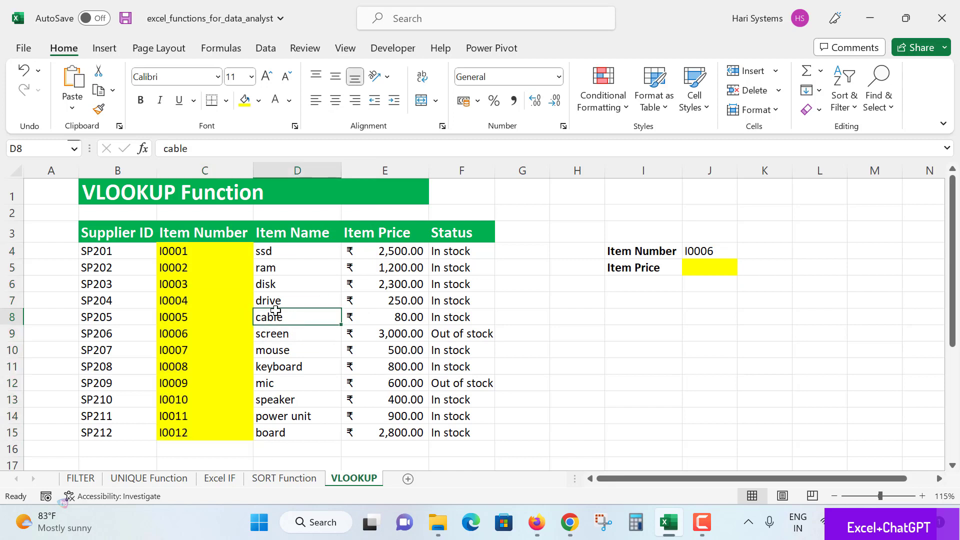
Examine the item number in J4 and the empty Item Price cell J5 alongside the table's price column
{"action": "left_click", "coordinate": [628, 253]}
{"action": "left_click", "coordinate": [696, 253]}
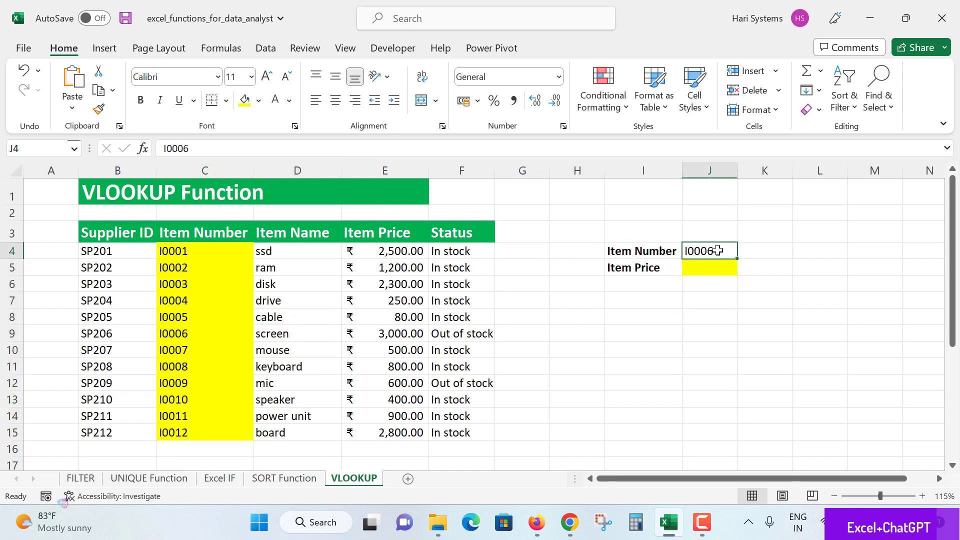
{"action": "left_click", "coordinate": [745, 251]}
{"action": "left_click", "coordinate": [728, 249]}
{"action": "left_click", "coordinate": [651, 267]}
{"action": "left_click", "coordinate": [686, 273]}
{"action": "left_click", "coordinate": [678, 270]}
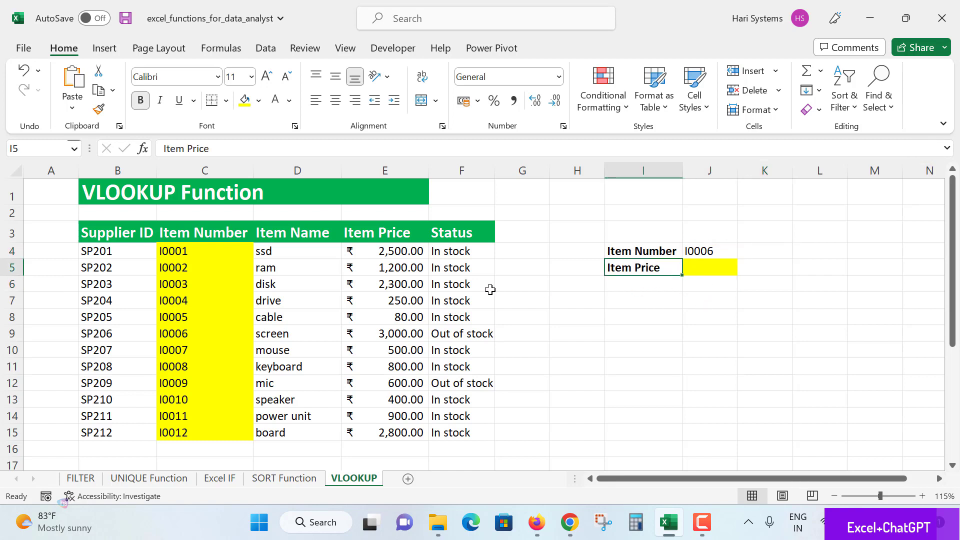
{"action": "left_click_drag", "start_coordinate": [417, 268], "coordinate": [420, 367]}
{"action": "left_click", "coordinate": [714, 274]}
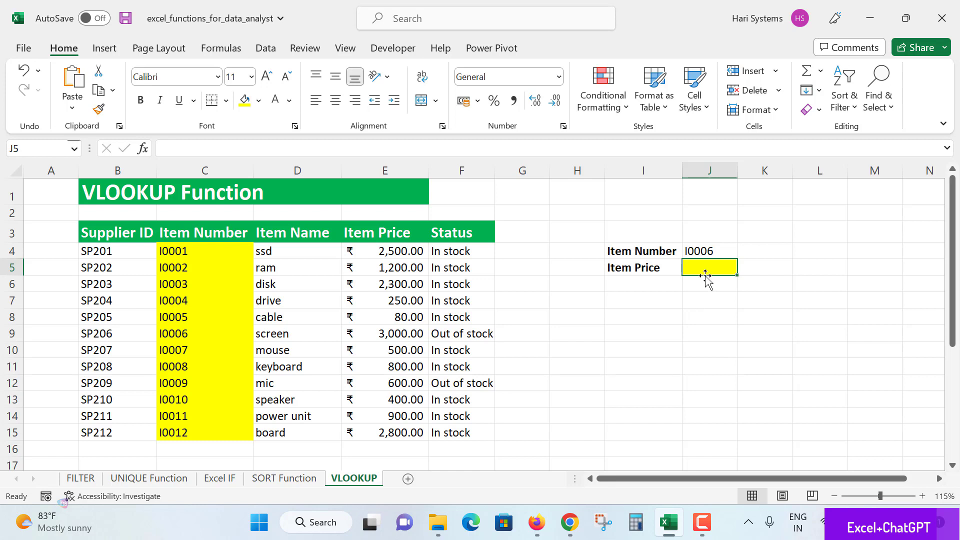
Trace how the lookup value in J4 relates to the table's Item Number and Item Price columns
{"action": "left_click", "coordinate": [630, 287]}
{"action": "left_click", "coordinate": [643, 251]}
{"action": "left_click", "coordinate": [223, 290]}
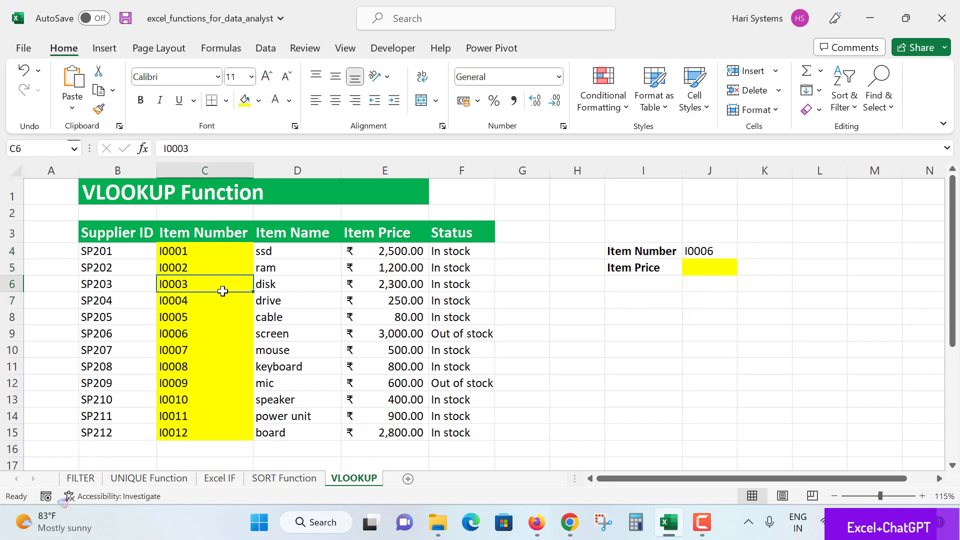
{"action": "left_click", "coordinate": [280, 285]}
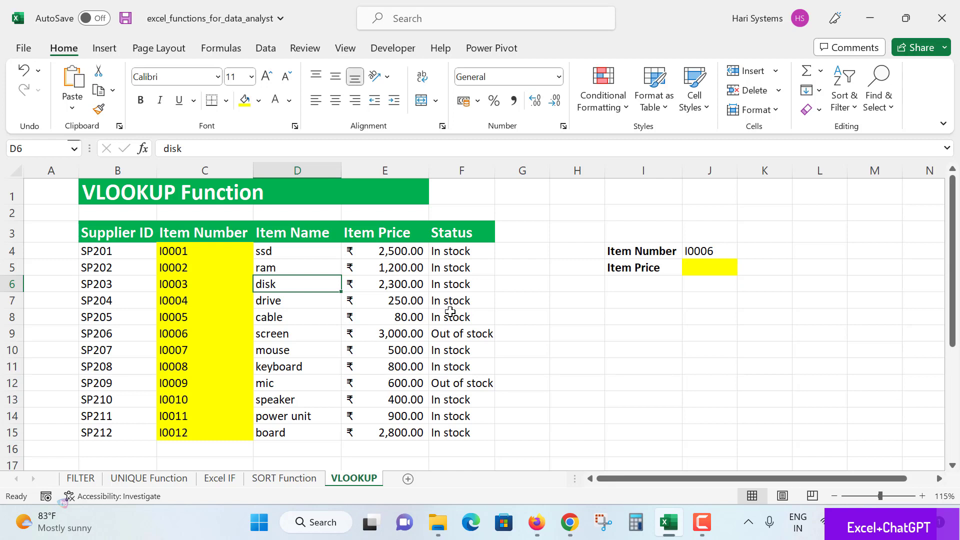
{"action": "left_click", "coordinate": [692, 270]}
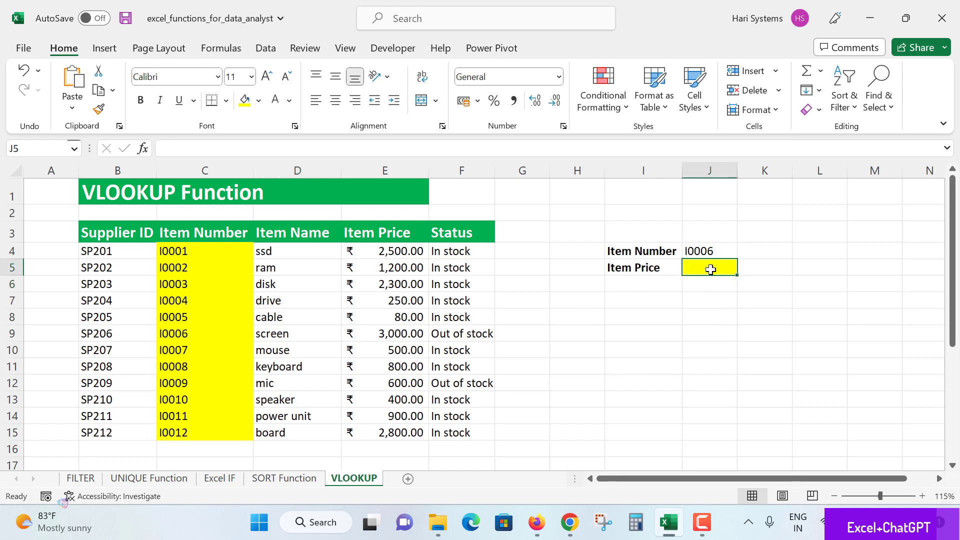
{"action": "left_click", "coordinate": [718, 252]}
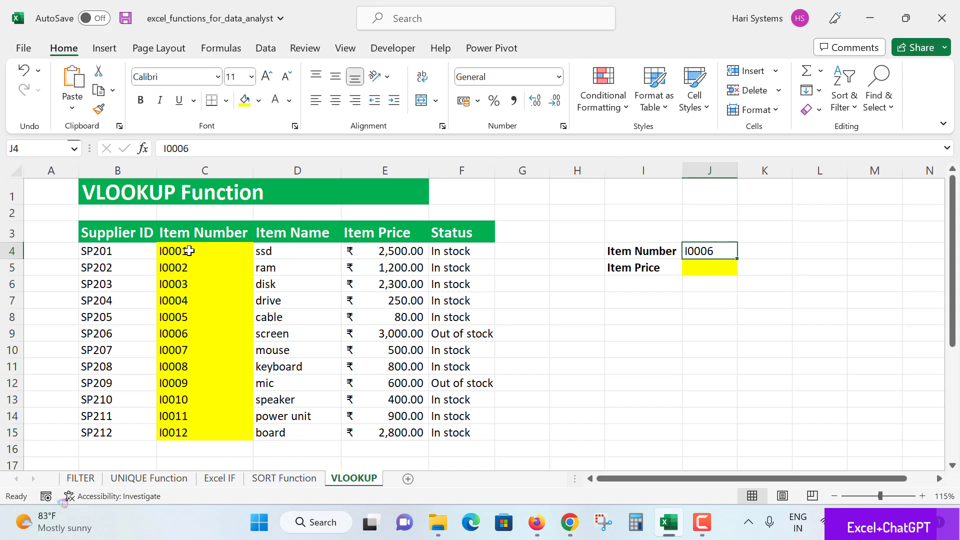
{"action": "left_click_drag", "start_coordinate": [188, 250], "coordinate": [189, 432]}
{"action": "left_click", "coordinate": [188, 433]}
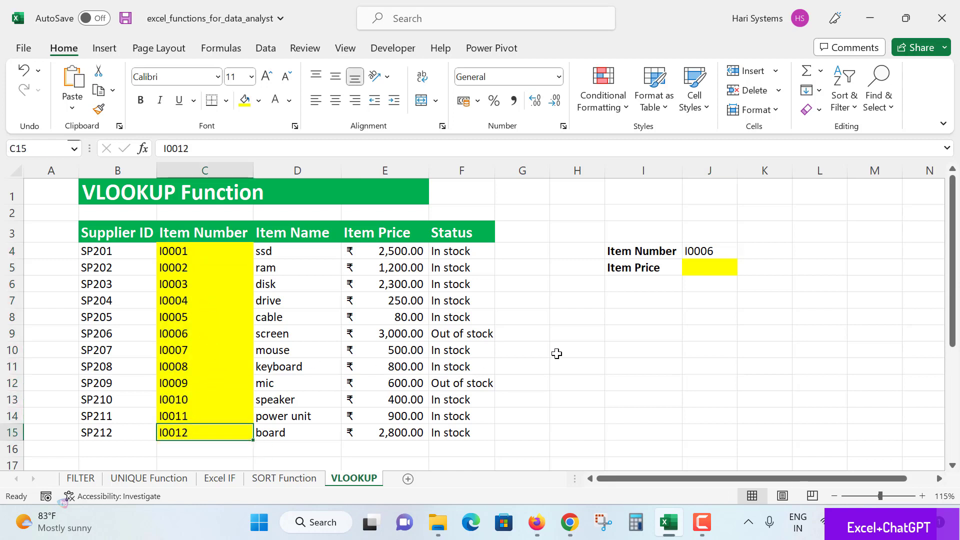
{"action": "left_click", "coordinate": [707, 253]}
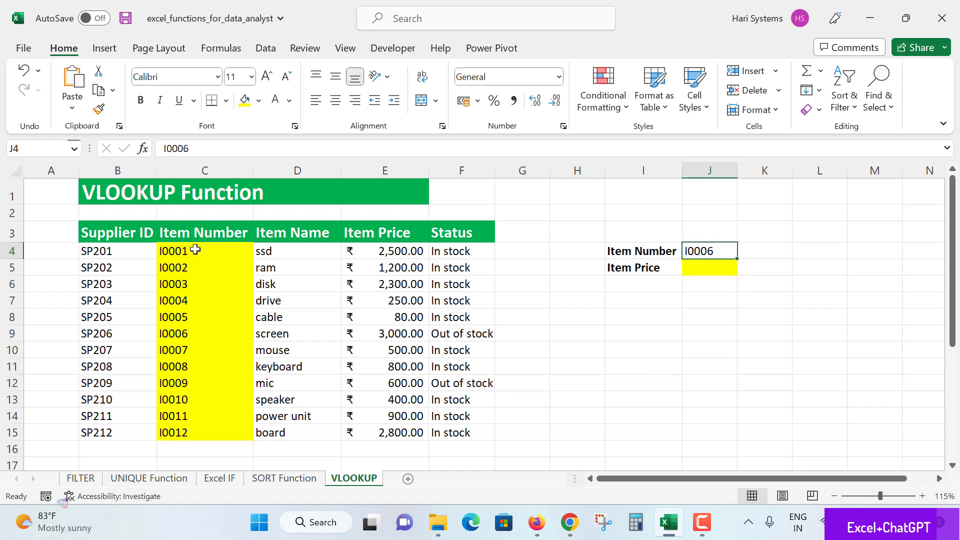
{"action": "left_click_drag", "start_coordinate": [196, 250], "coordinate": [182, 431]}
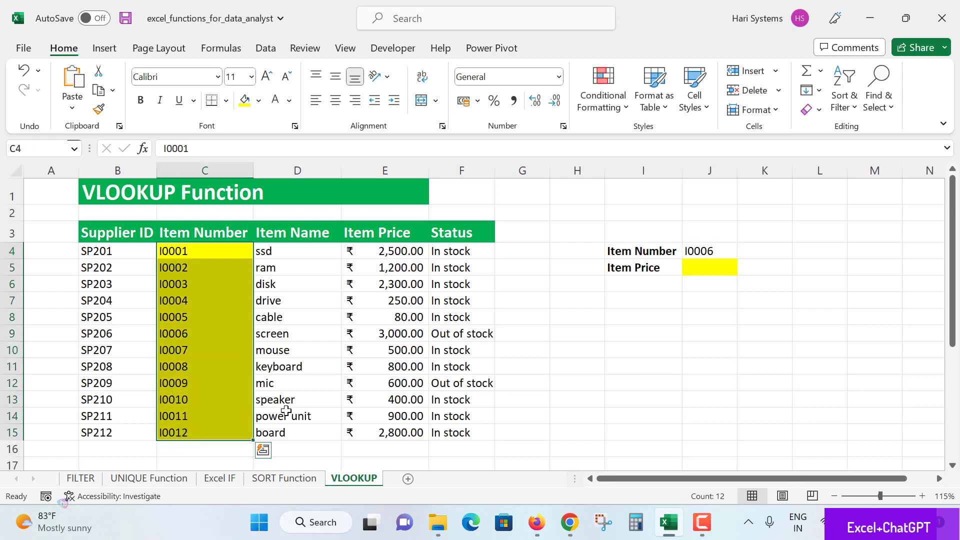
{"action": "left_click_drag", "start_coordinate": [402, 247], "coordinate": [399, 431]}
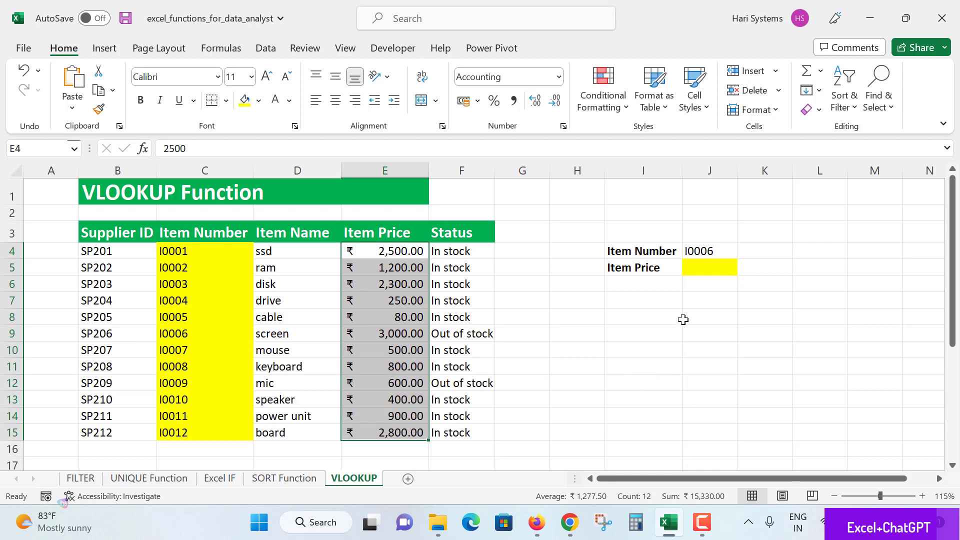
{"action": "left_click", "coordinate": [707, 267]}
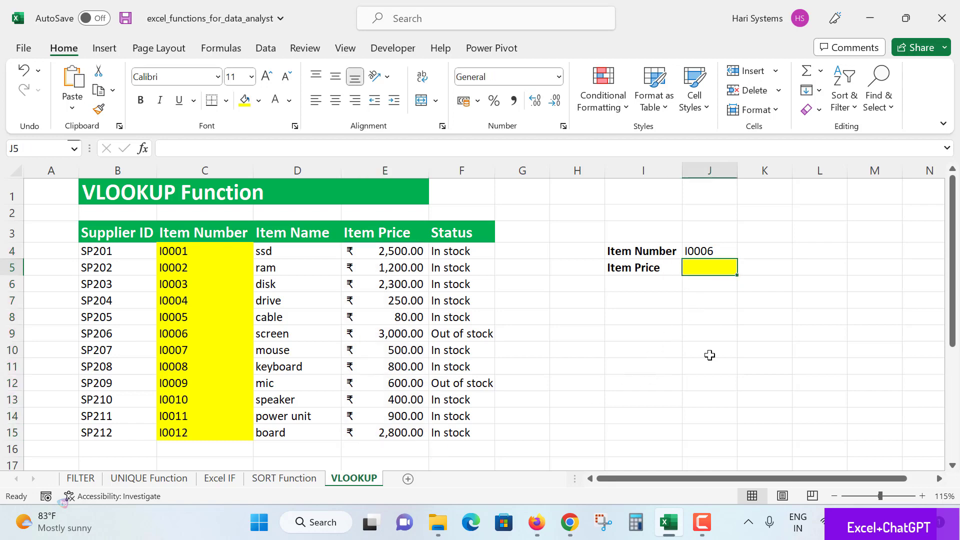
{"action": "left_click", "coordinate": [710, 354]}
Start a VLOOKUP formula in J5 with J4 as the lookup value
{"action": "left_click", "coordinate": [707, 270]}
{"action": "type", "text": "="}
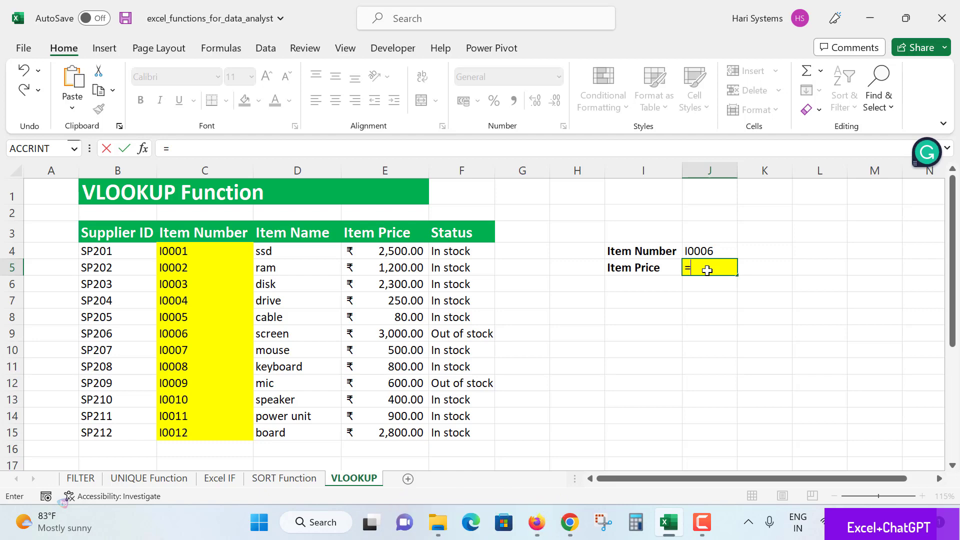
{"action": "type", "text": "VLOO"}
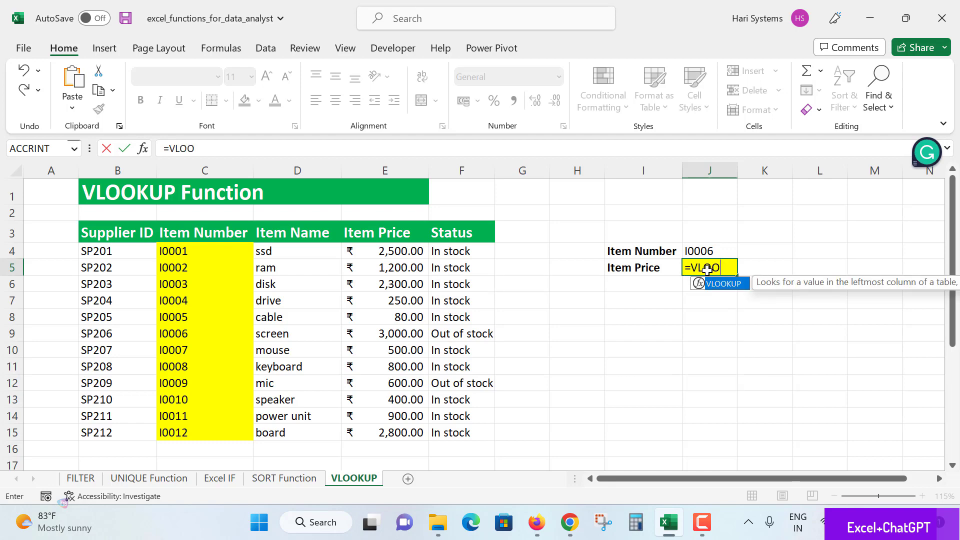
{"action": "key", "text": "Tab"}
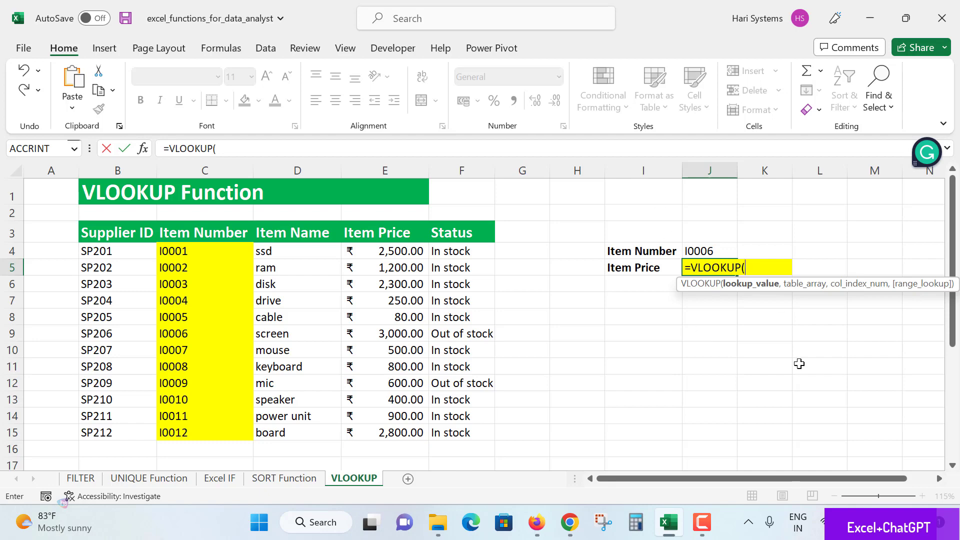
{"action": "left_click", "coordinate": [723, 254]}
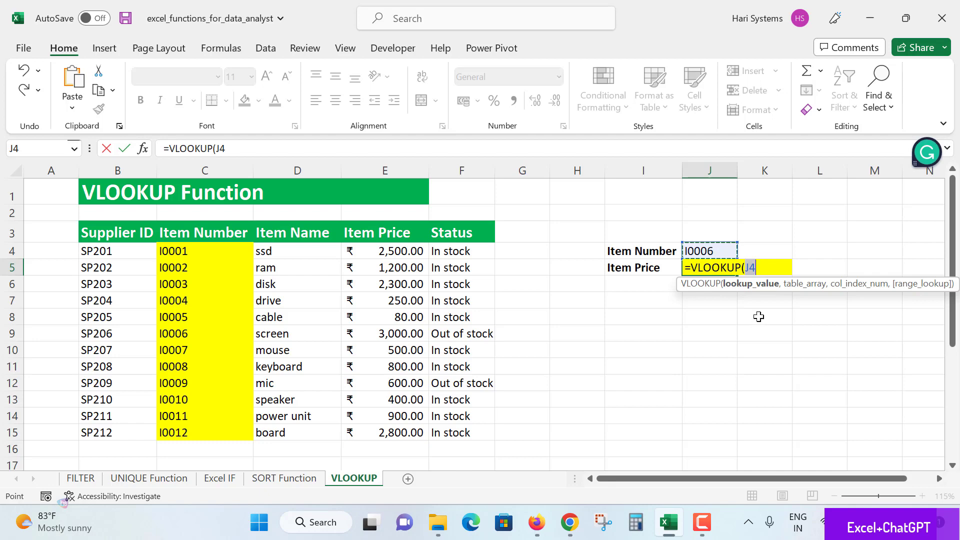
{"action": "type", "text": ","}
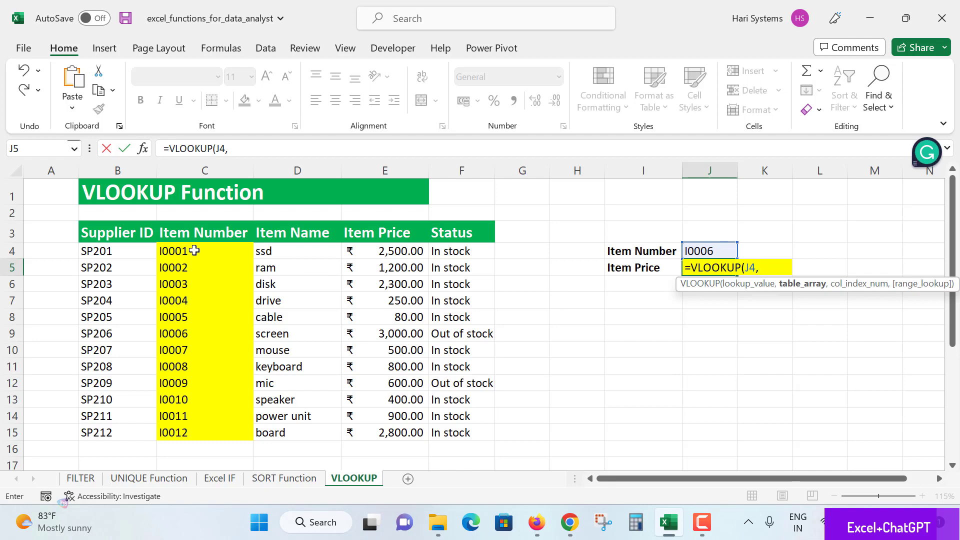
Set C4:F15 as the table array of the VLOOKUP formula
{"action": "left_click_drag", "start_coordinate": [195, 252], "coordinate": [185, 452]}
{"action": "left_click", "coordinate": [185, 453]}
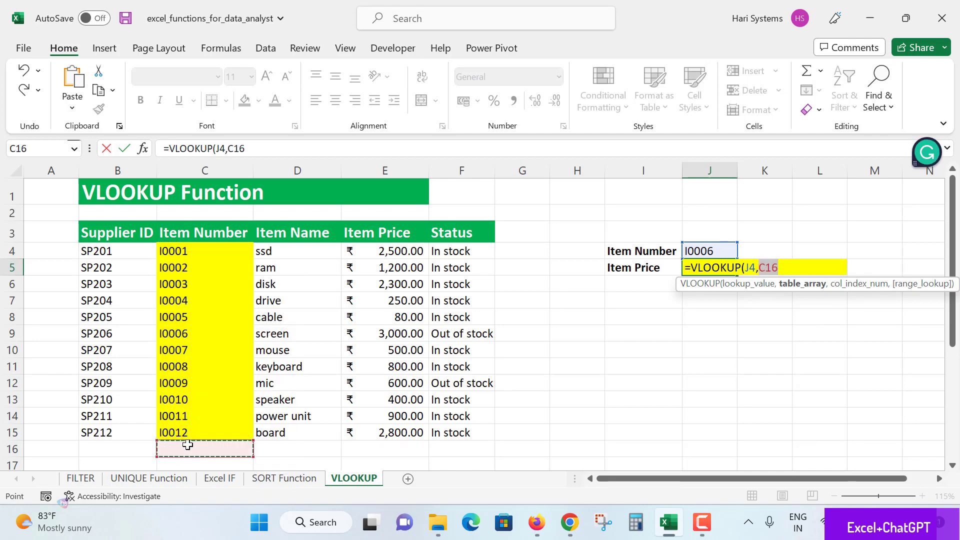
{"action": "left_click_drag", "start_coordinate": [204, 245], "coordinate": [458, 431]}
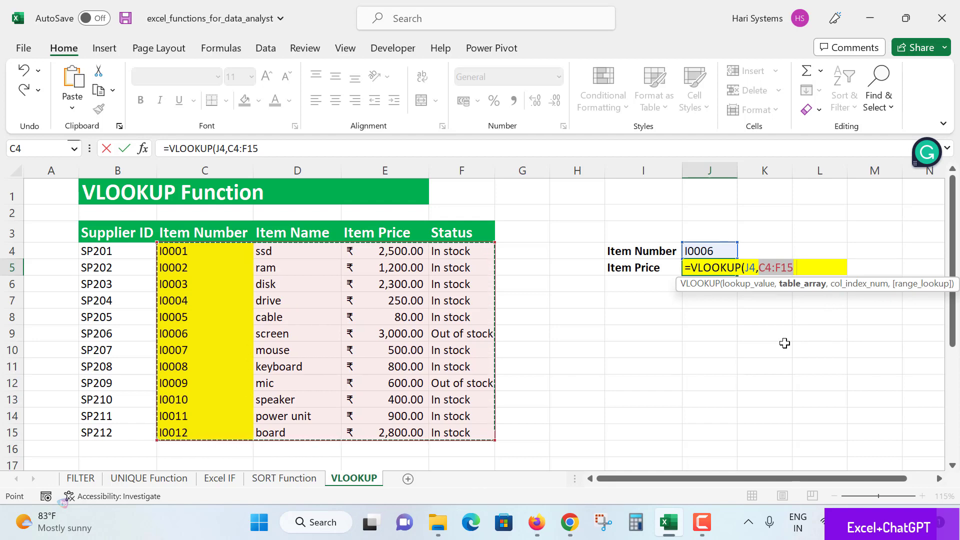
Complete the VLOOKUP formula with column index 3 and FALSE for an exact match, and enter it
{"action": "type", "text": ",3"}
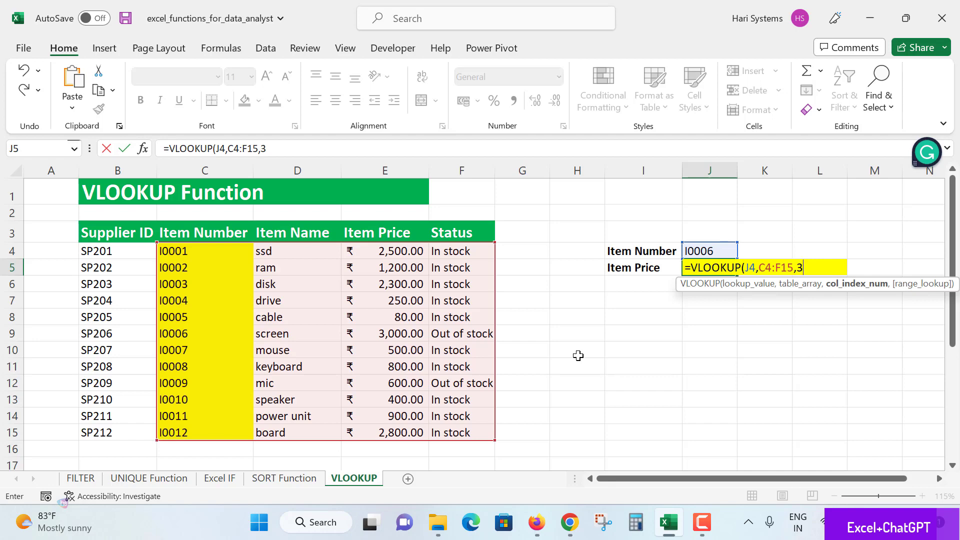
{"action": "type", "text": ","}
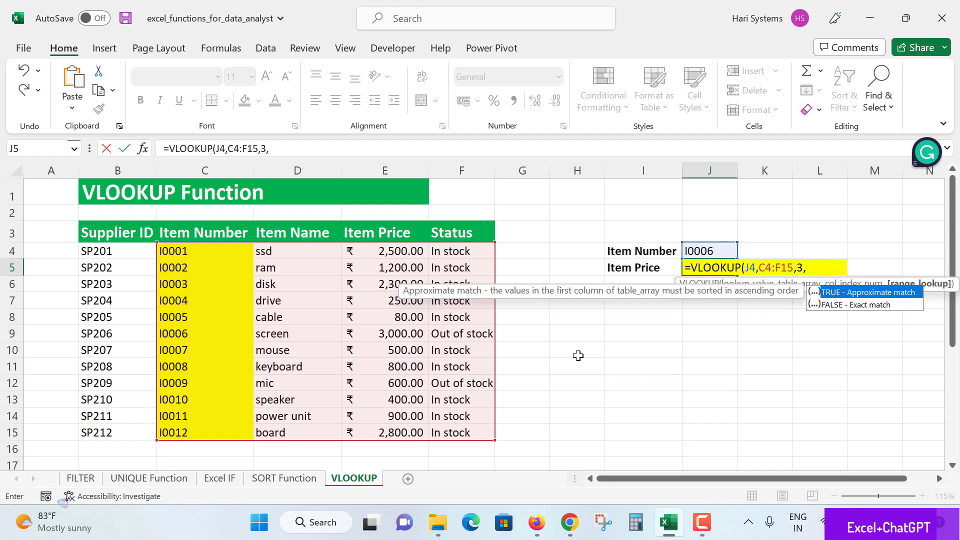
{"action": "type", "text": "FALSE"}
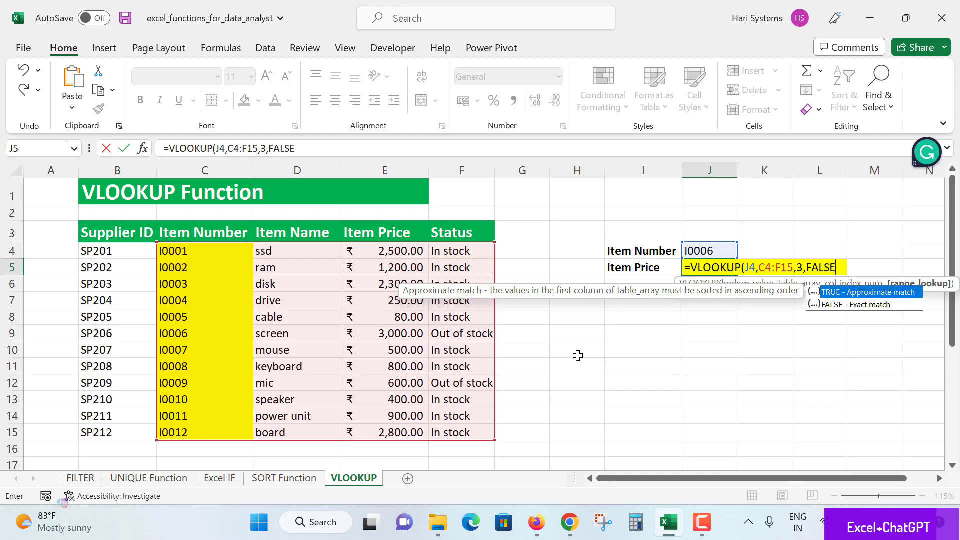
{"action": "type", "text": ")"}
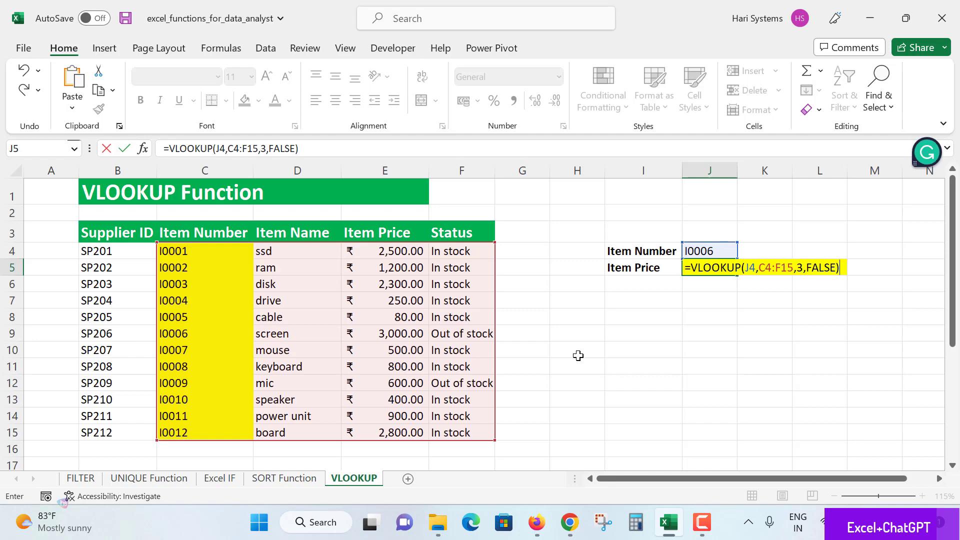
{"action": "key", "text": "Return"}
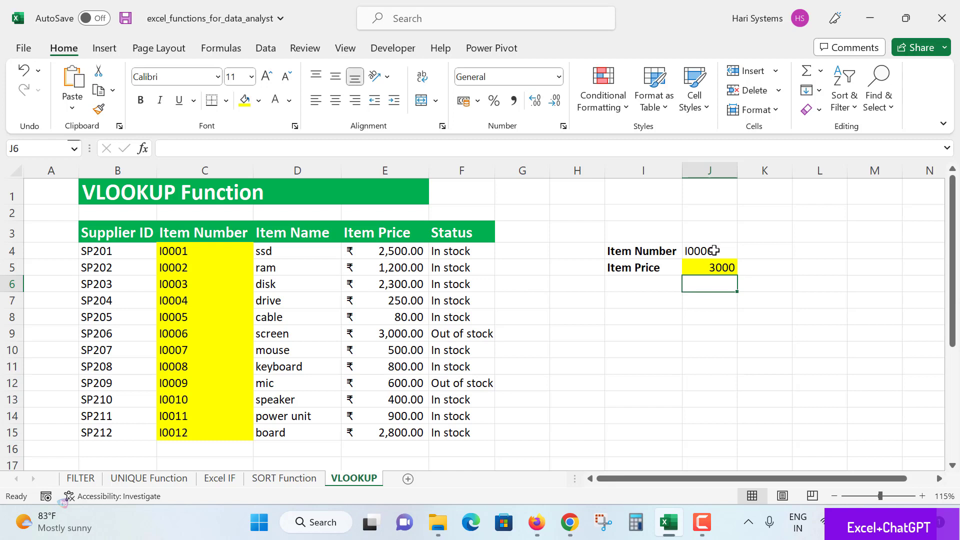
Check the price returned in J5 against the table row for item number I0006
{"action": "left_click", "coordinate": [715, 251]}
{"action": "left_click", "coordinate": [220, 333]}
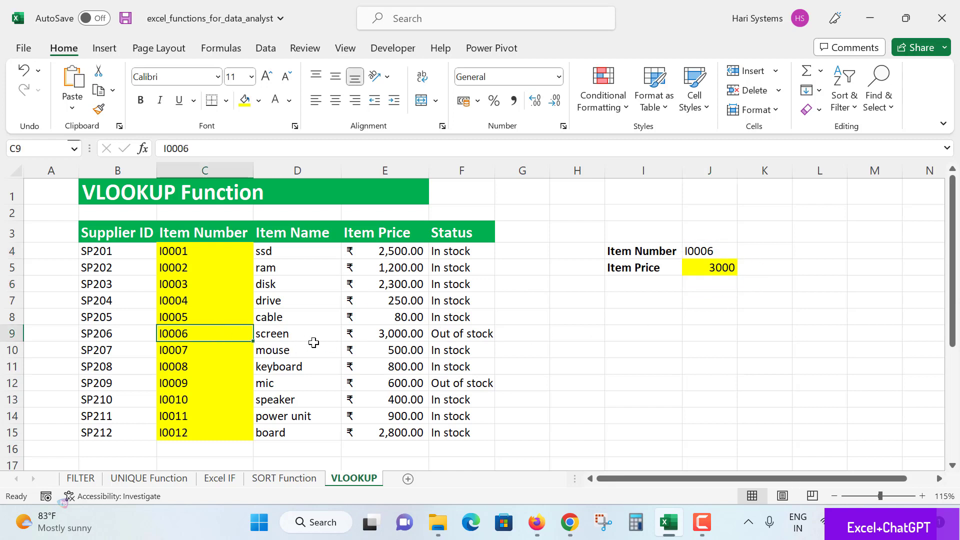
{"action": "left_click", "coordinate": [316, 333]}
{"action": "left_click", "coordinate": [380, 333]}
{"action": "left_click", "coordinate": [705, 270]}
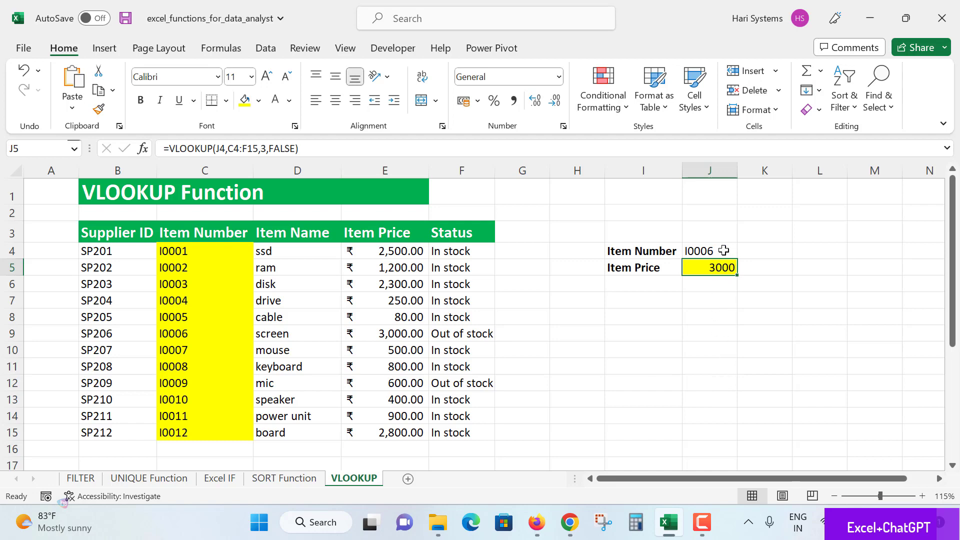
Change the lookup item number in J4 to I0008
{"action": "left_click", "coordinate": [201, 367]}
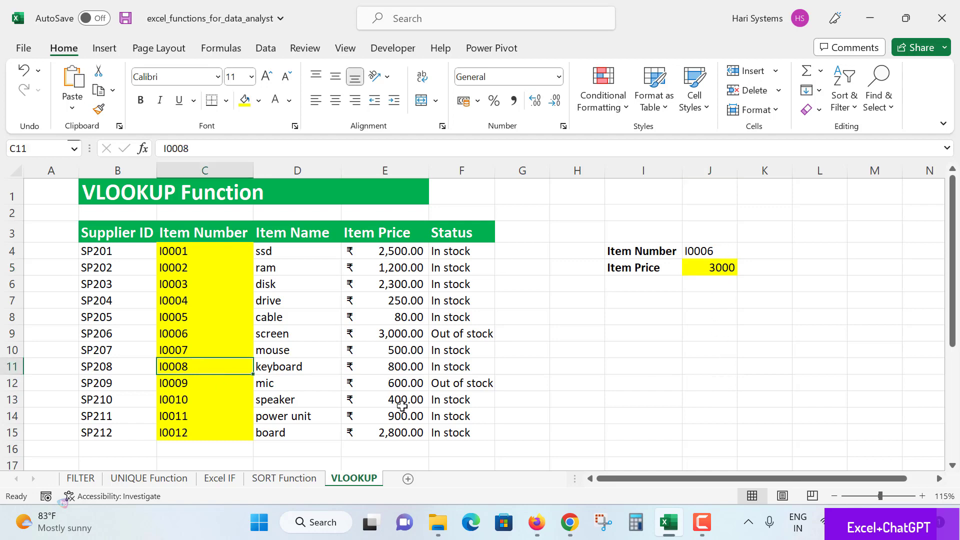
{"action": "double_click", "coordinate": [709, 250]}
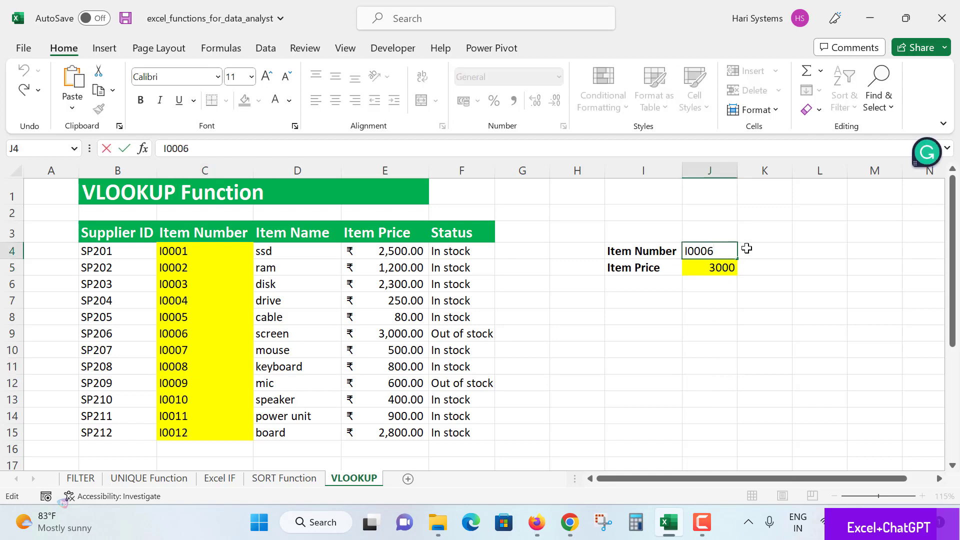
{"action": "key", "text": "BackSpace"}
{"action": "type", "text": "8"}
{"action": "key", "text": "Return"}
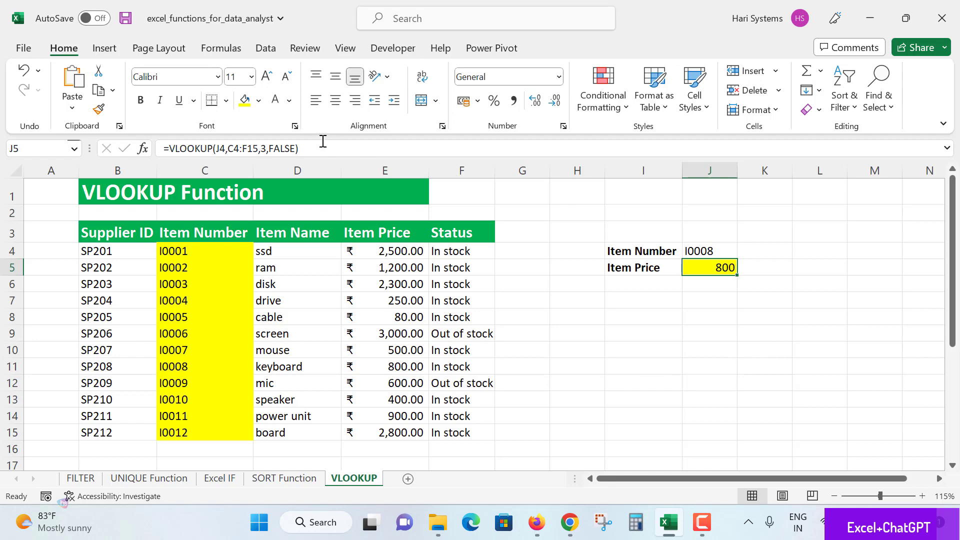
Copy the VLOOKUP formula from J5 and enter it in L5 as plain text with a leading apostrophe
{"action": "left_click_drag", "start_coordinate": [322, 148], "coordinate": [107, 159]}
{"action": "key", "text": "ctrl+c"}
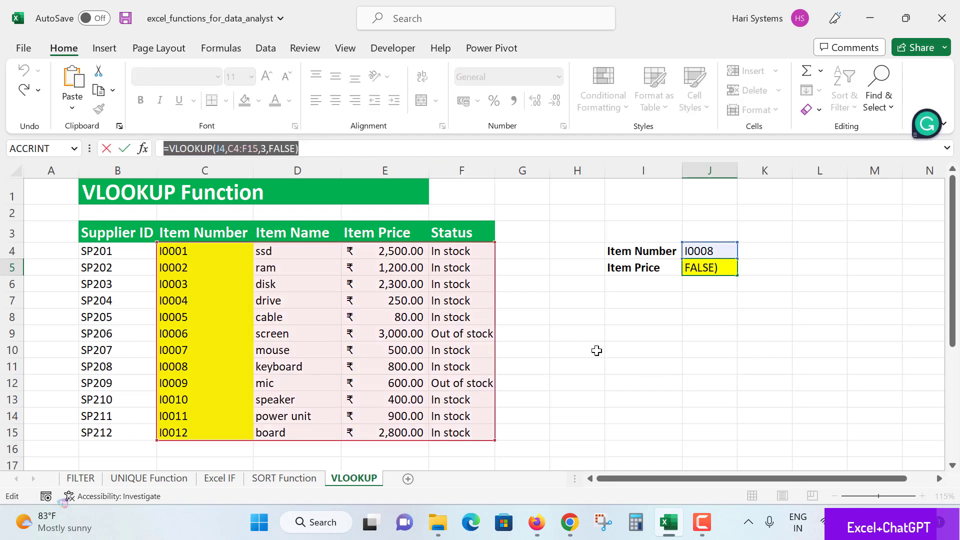
{"action": "key", "text": "Escape"}
{"action": "left_click", "coordinate": [787, 266]}
{"action": "left_click", "coordinate": [812, 269]}
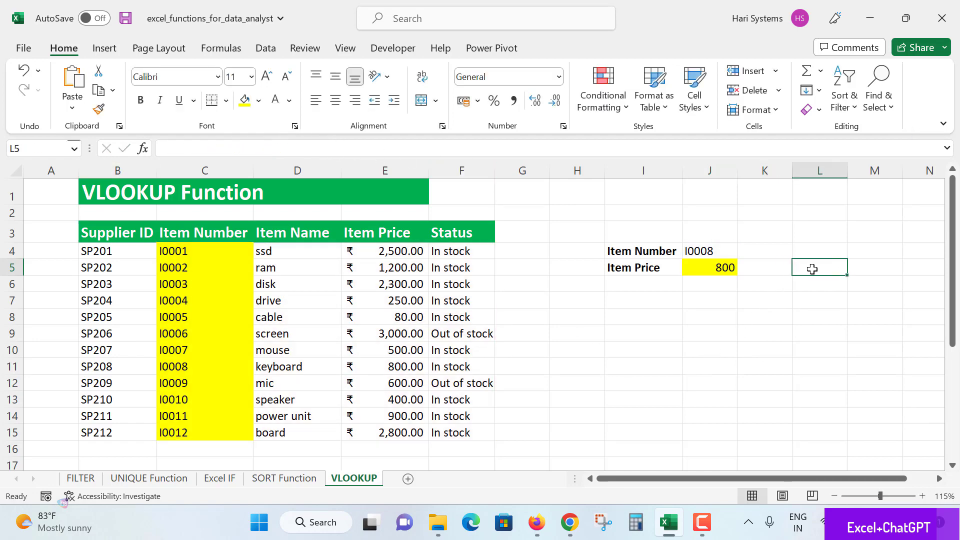
{"action": "type", "text": "'"}
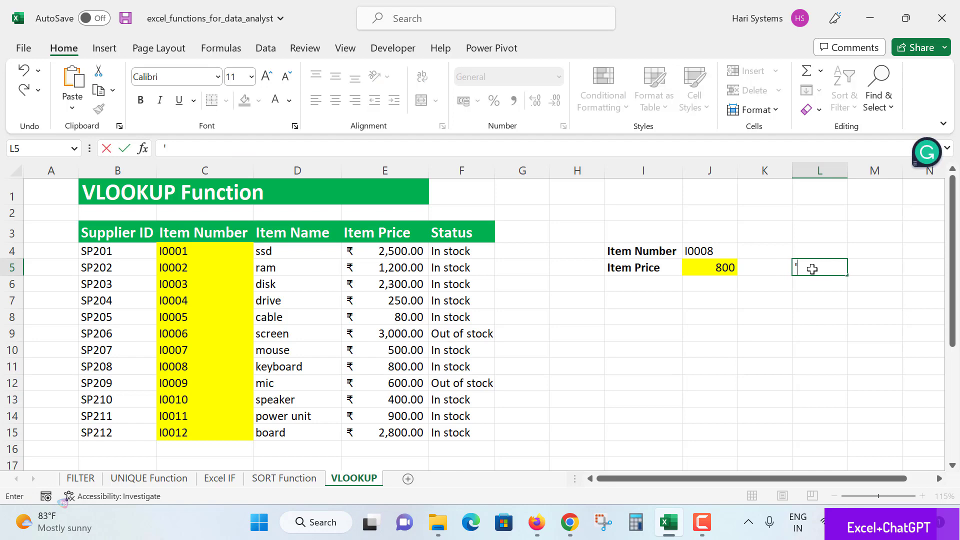
{"action": "key", "text": "ctrl+v"}
{"action": "key", "text": "Return"}
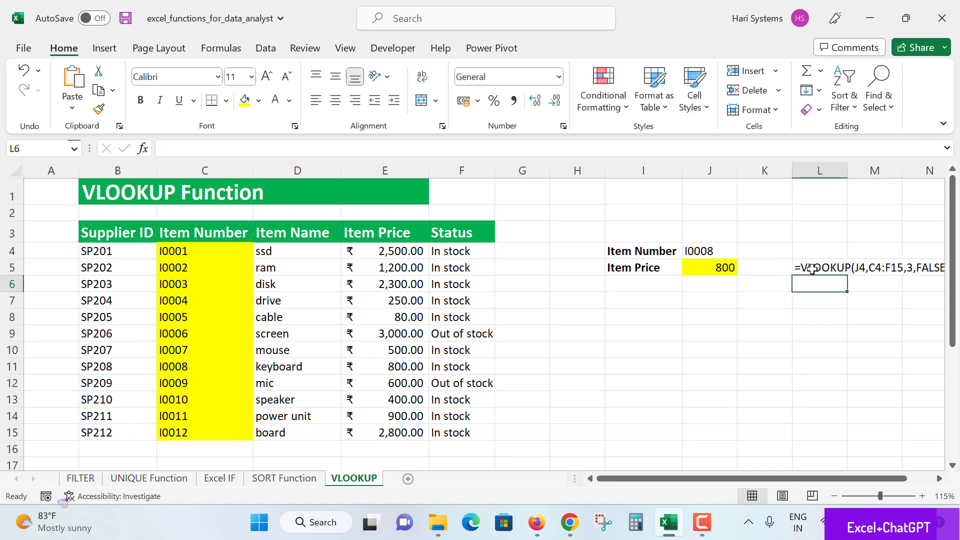
Narrow column K and make the formula text in L5 bold
{"action": "left_click_drag", "start_coordinate": [793, 170], "coordinate": [757, 171]}
{"action": "left_click", "coordinate": [780, 265]}
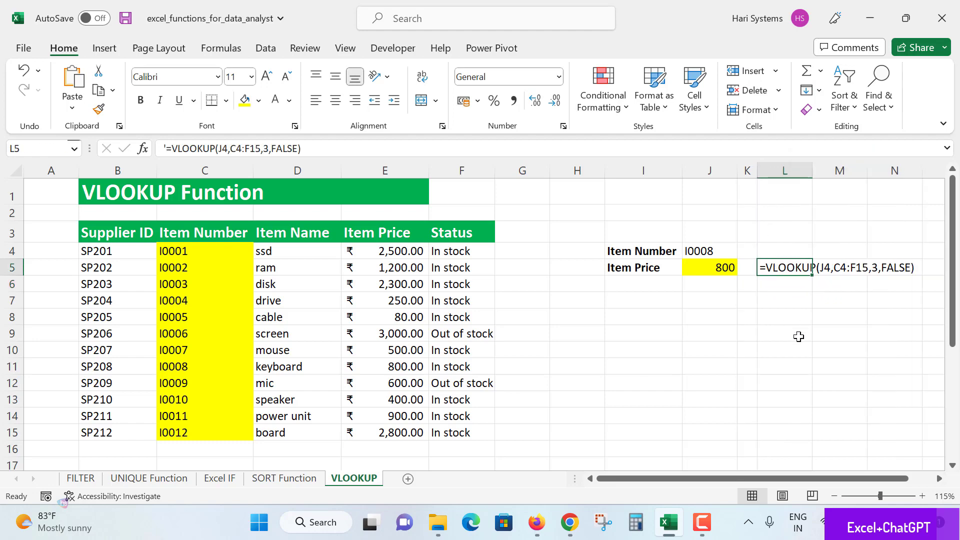
{"action": "left_click", "coordinate": [799, 337]}
Enter the label "Formula Here" in L4 above the formula text
{"action": "left_click", "coordinate": [795, 251]}
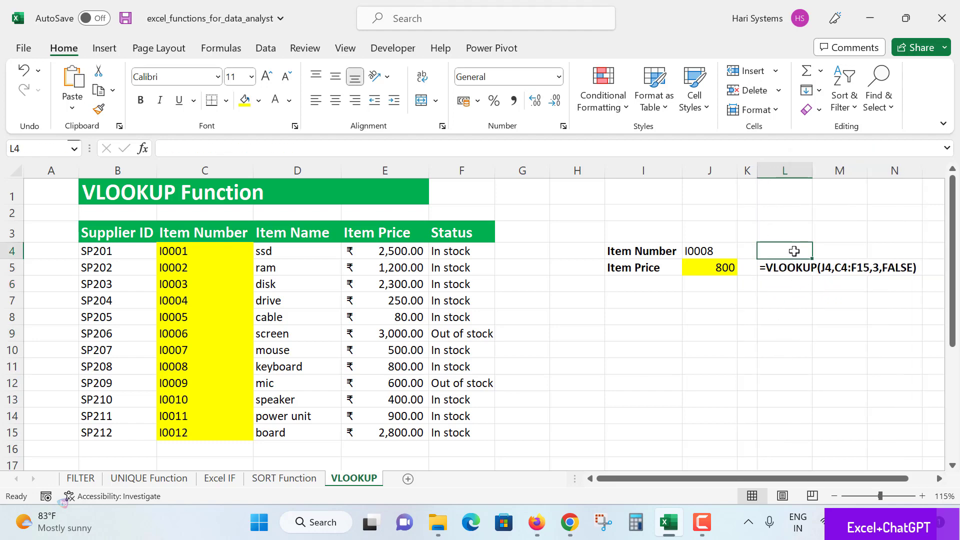
{"action": "type", "text": "Formula"}
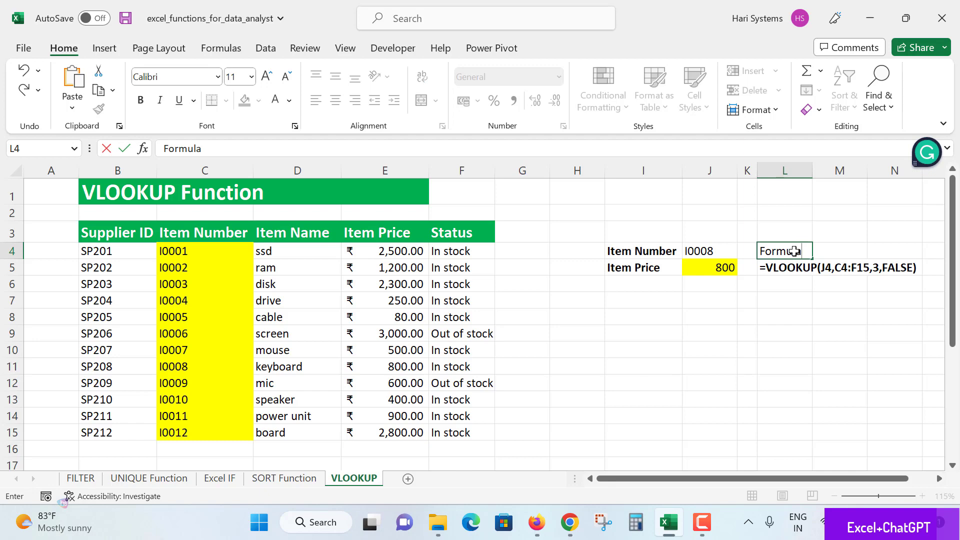
{"action": "type", "text": " Here"}
{"action": "key", "text": "Return"}
{"action": "left_click", "coordinate": [749, 320]}
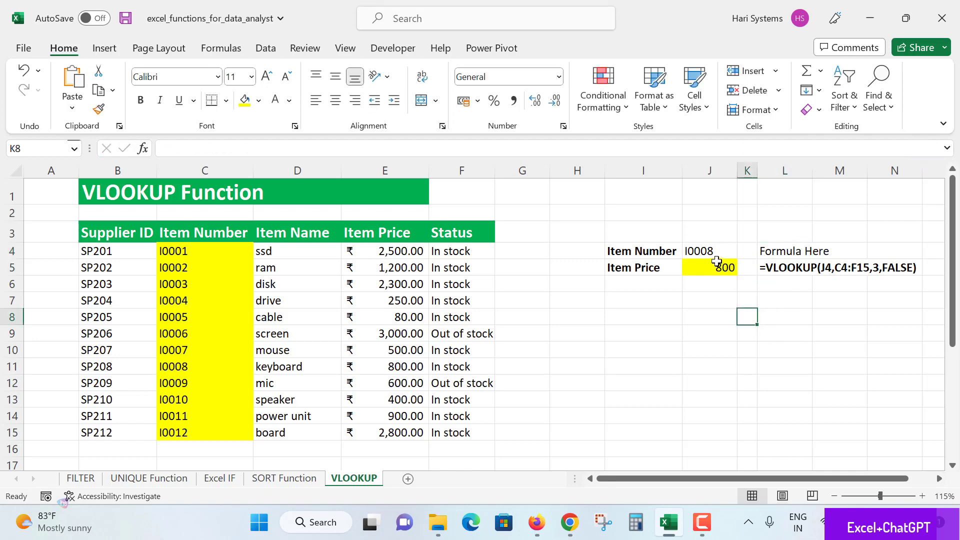
Review the arguments of the VLOOKUP formula in J5 against the item table, leaving the formula unedited
{"action": "left_click", "coordinate": [713, 266]}
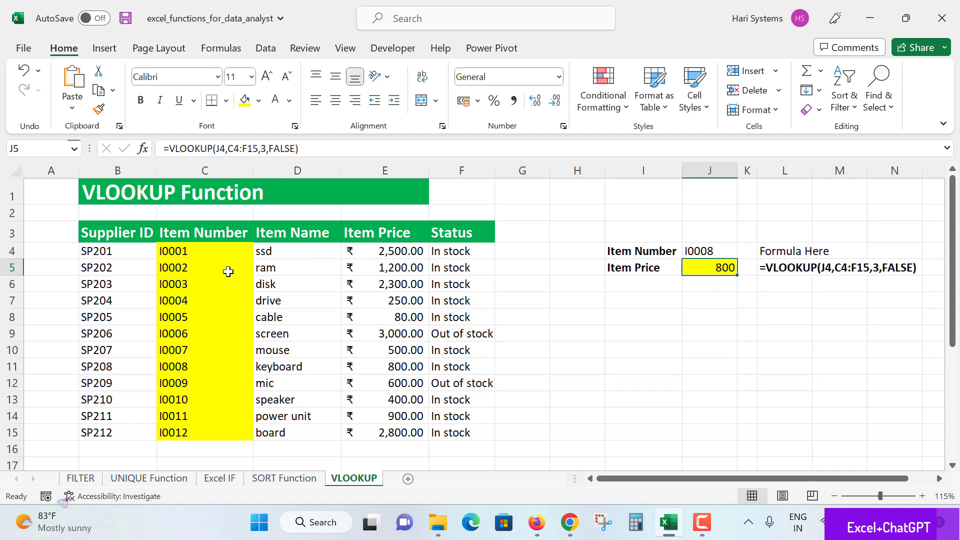
{"action": "left_click", "coordinate": [401, 280]}
{"action": "left_click", "coordinate": [456, 281]}
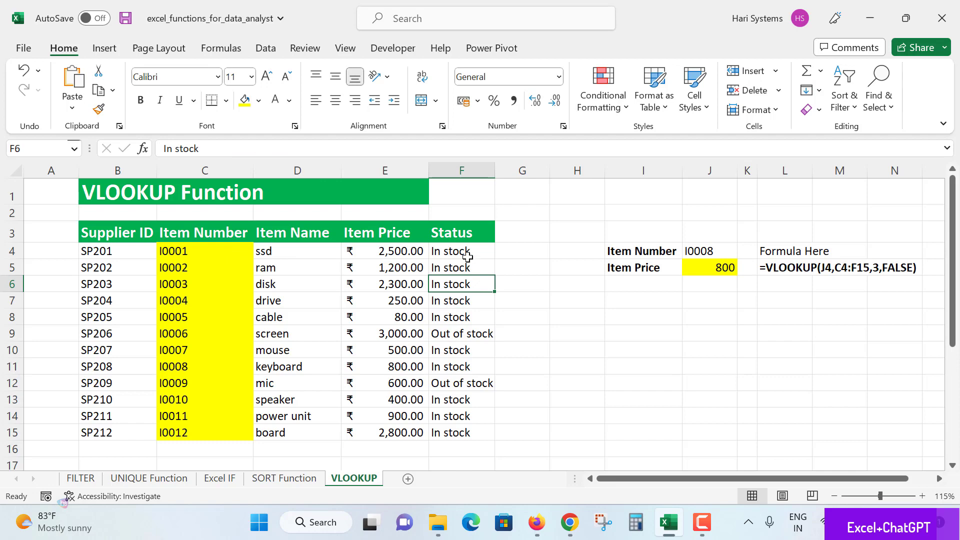
{"action": "left_click", "coordinate": [726, 266]}
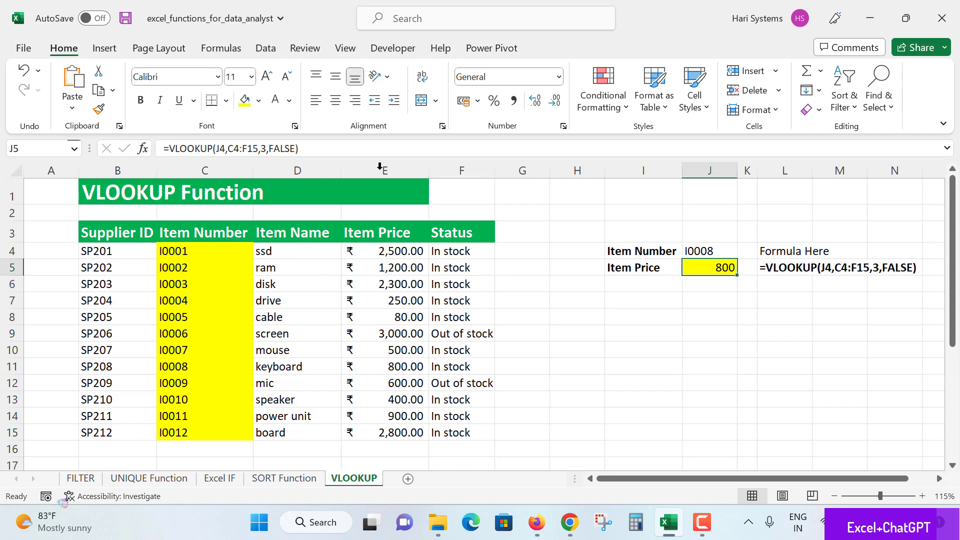
{"action": "left_click", "coordinate": [275, 147]}
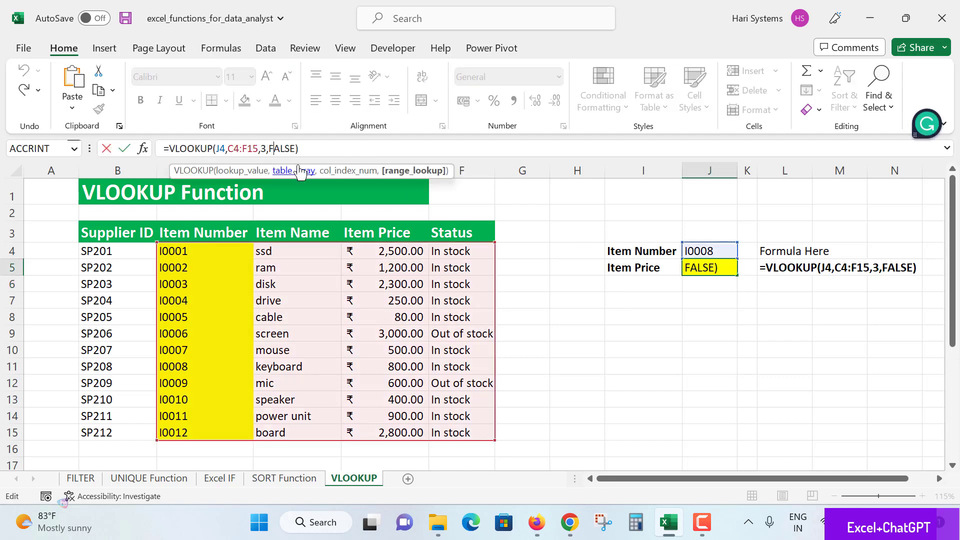
{"action": "key", "text": "Escape"}
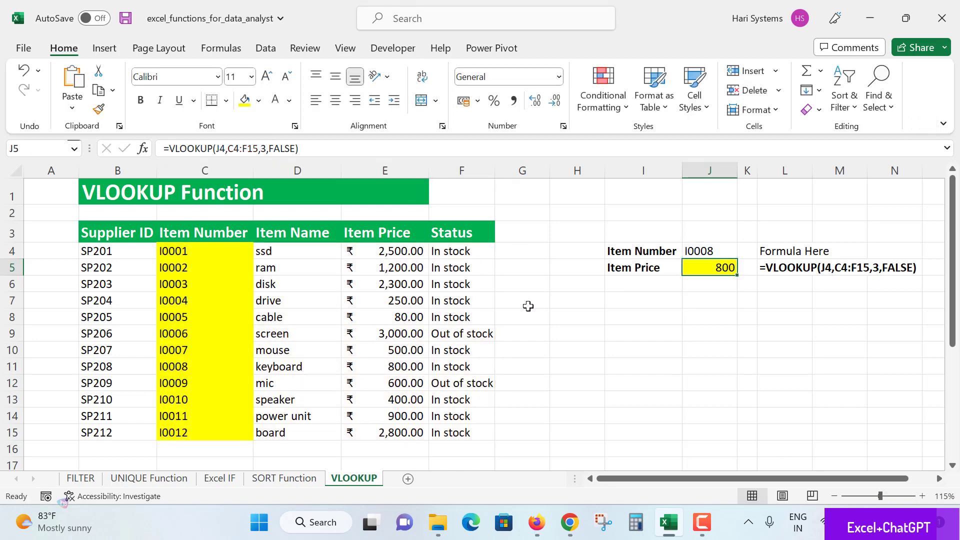
{"action": "left_click", "coordinate": [540, 320]}
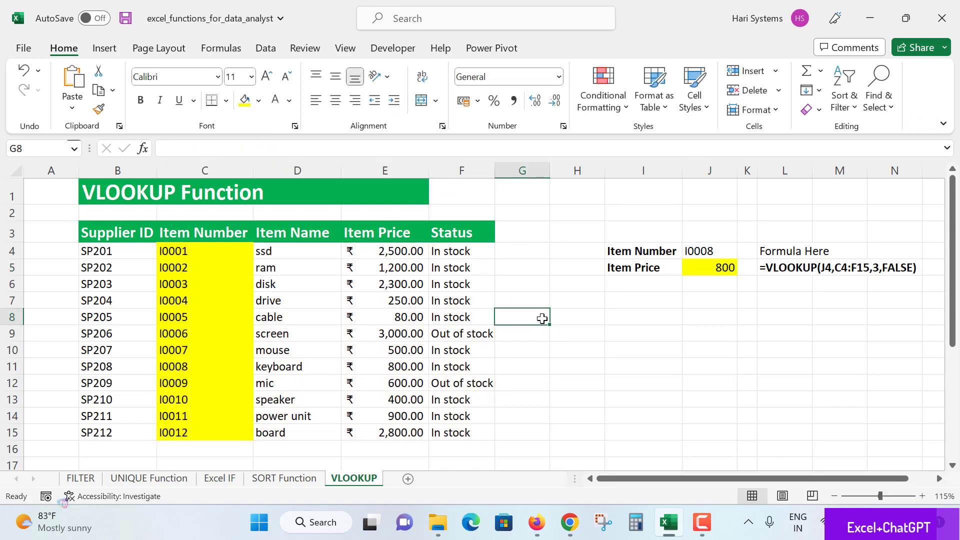